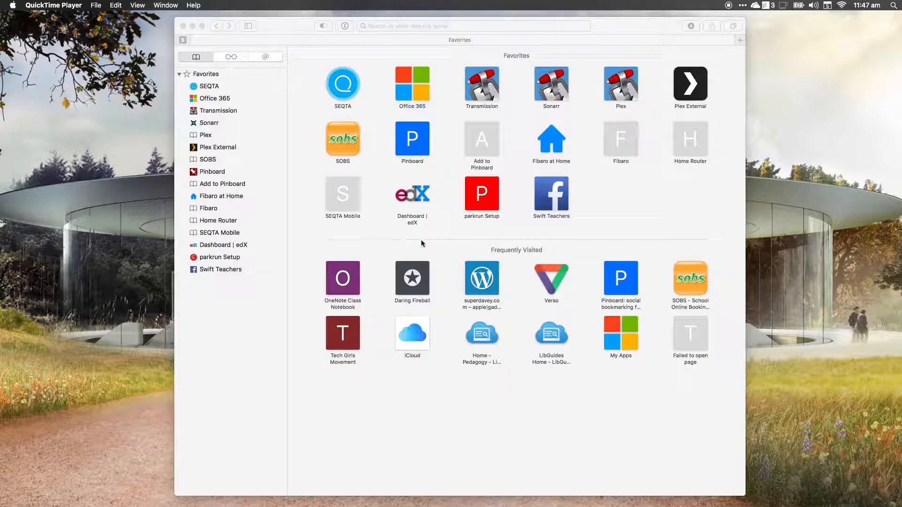
Step: Go to portal.office.com in Safari and sign in to Office 365 with the saved school account
click(292, 29)
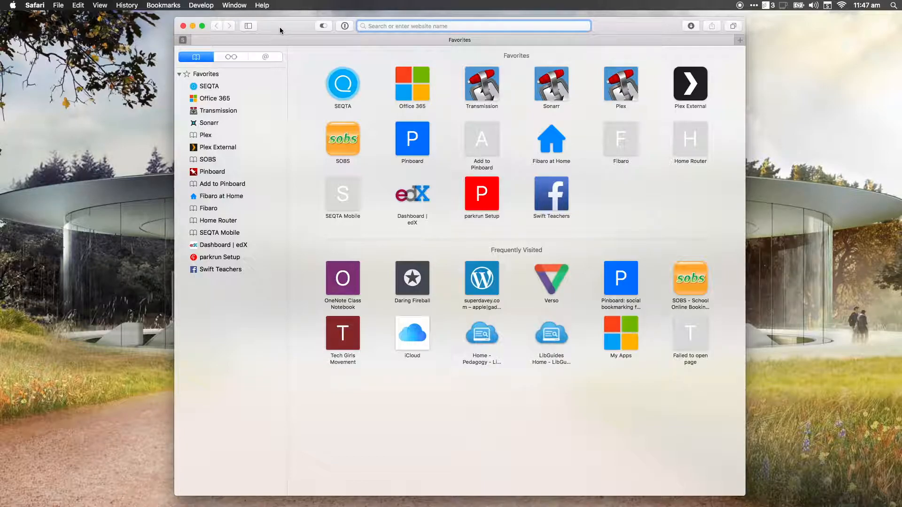
text(portal.office.com)
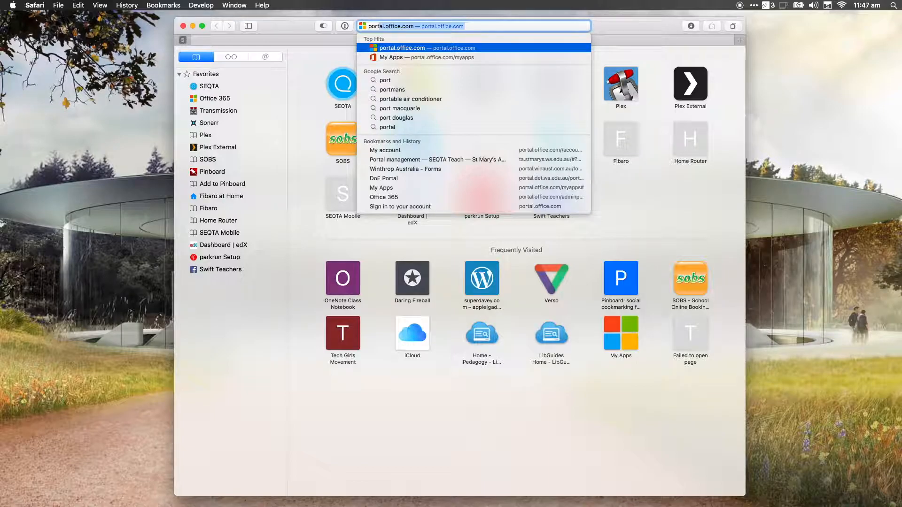
key(Return)
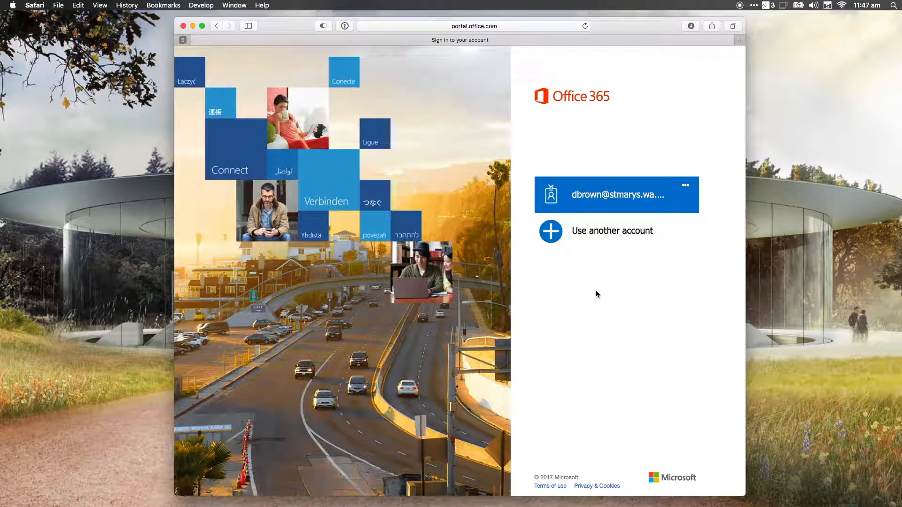
click(594, 198)
click(557, 282)
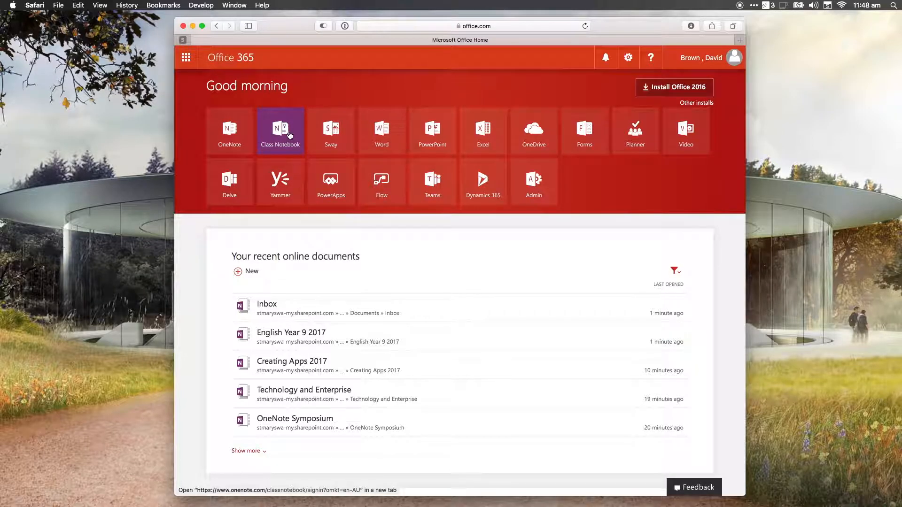
Step: Open the Class Notebook app from Office 365 and start a new class notebook named Maths Year 10 2017
click(288, 135)
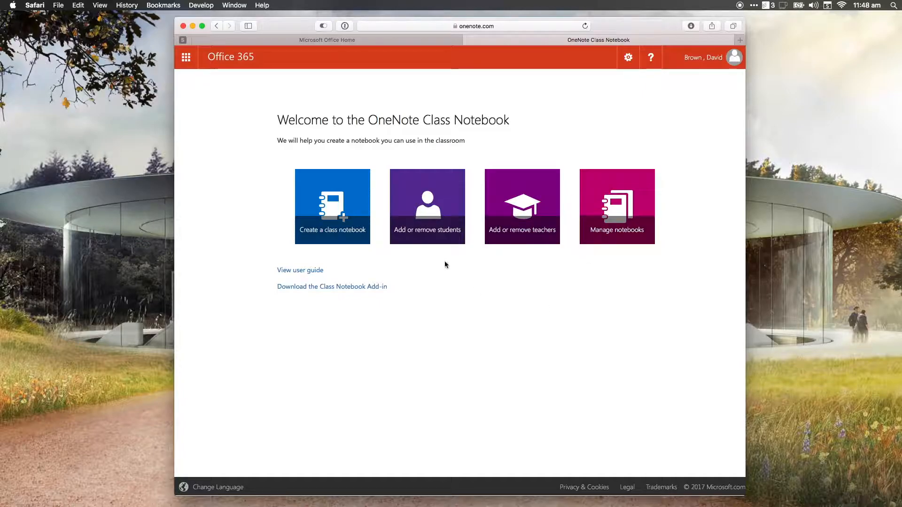
click(341, 207)
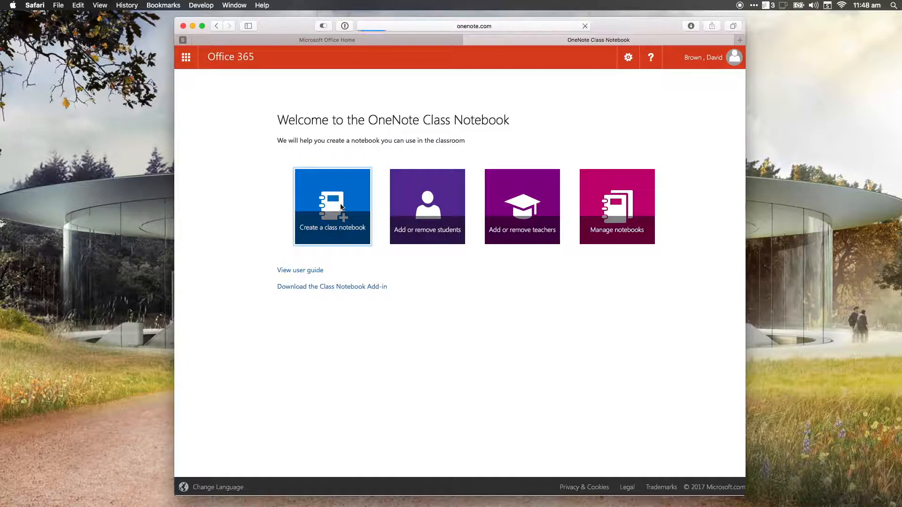
click(398, 184)
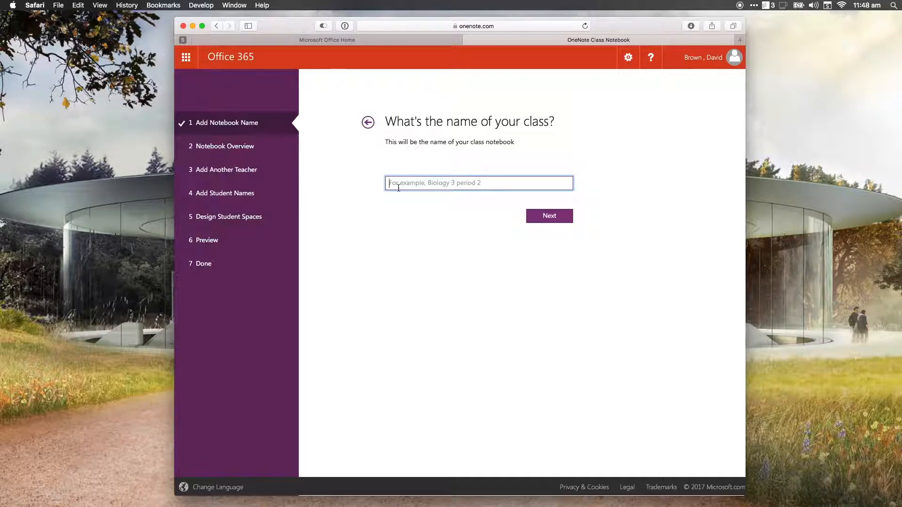
text(Maths Year 10 2017)
click(544, 221)
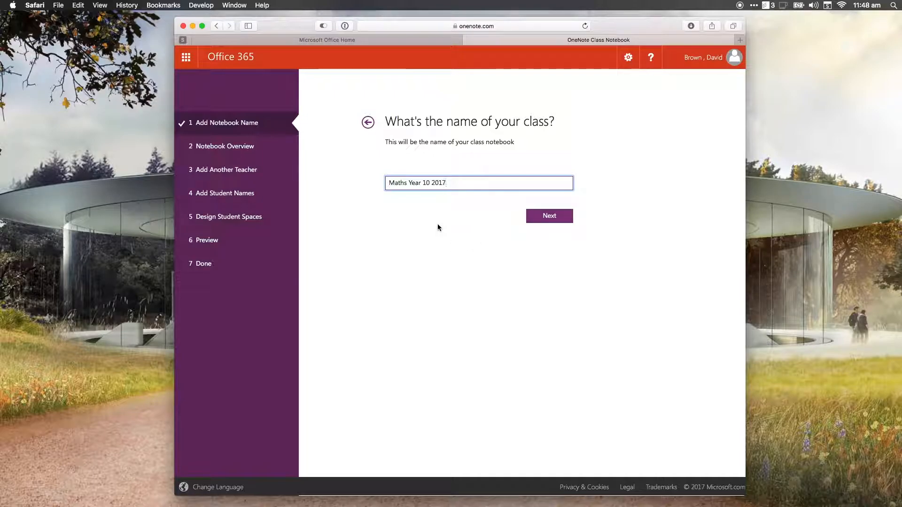
click(552, 218)
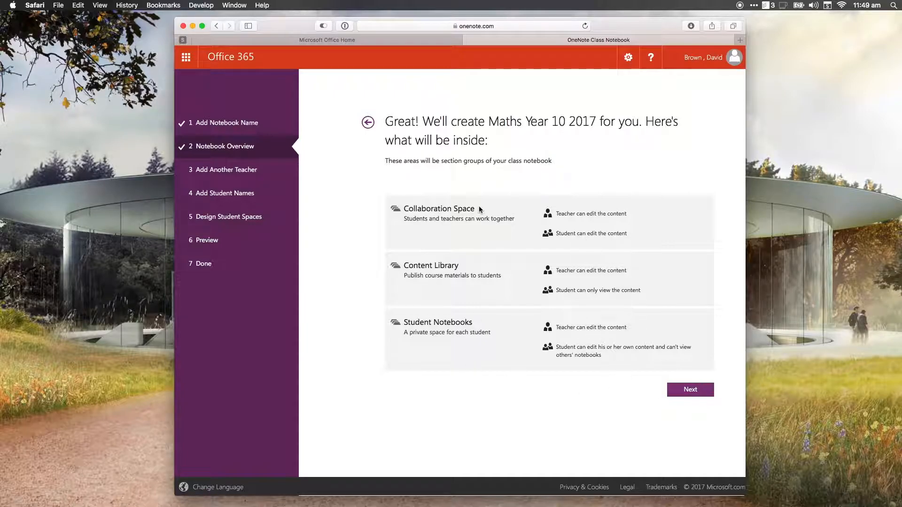
Step: Continue past the notebook overview without adding another teacher, and paste in the students' names
click(674, 395)
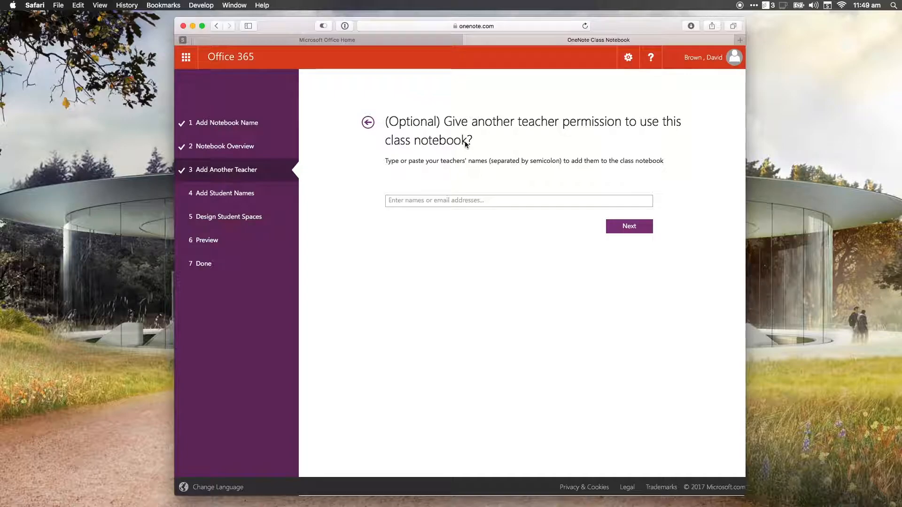
click(633, 228)
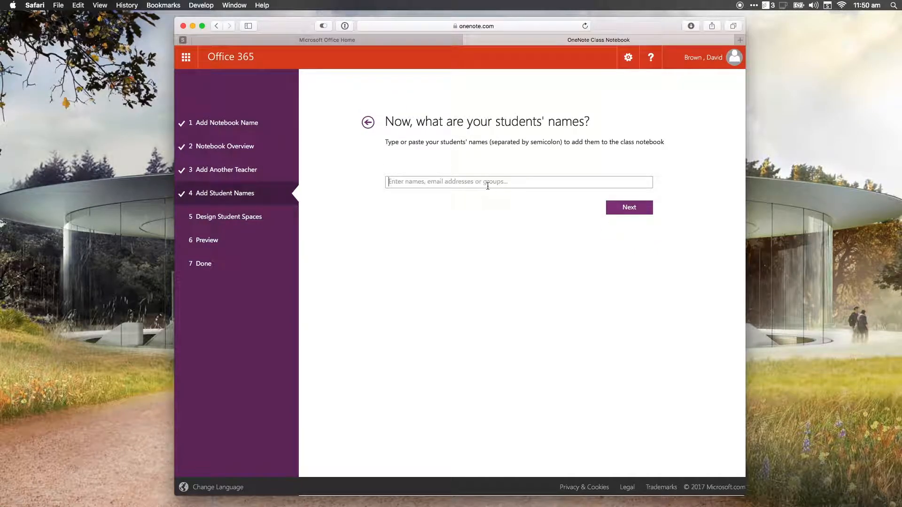
key(super+v)
click(619, 212)
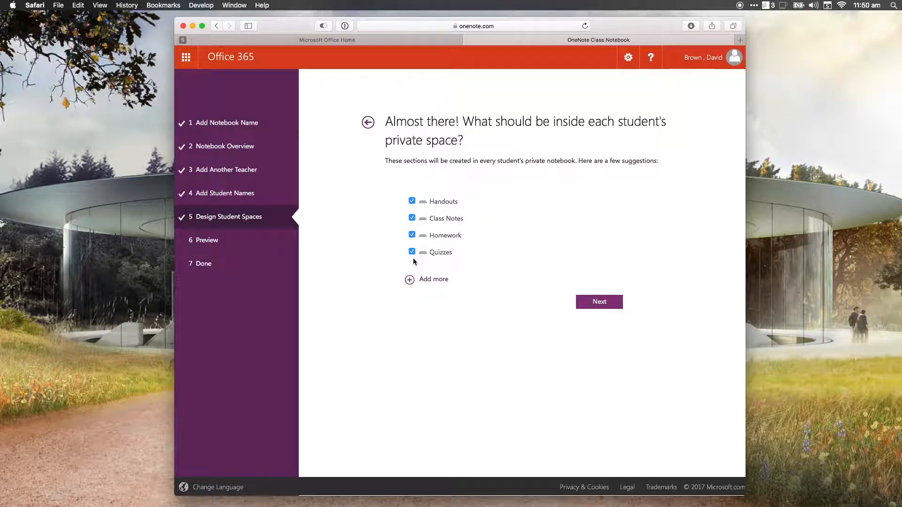
Step: Switch to OneNote to look at the student sections in the Creating Apps 2017 notebook, and return to Safari
key(super+Tab)
key(super+Tab)
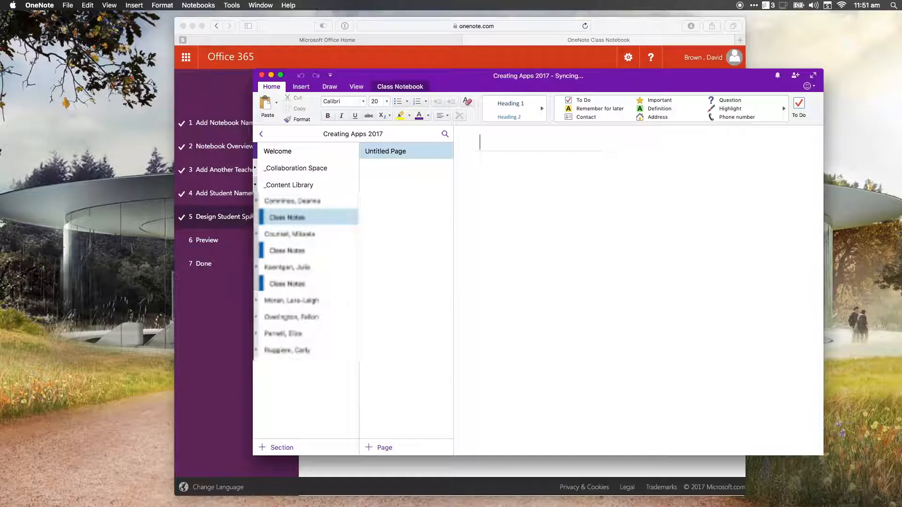
click(283, 30)
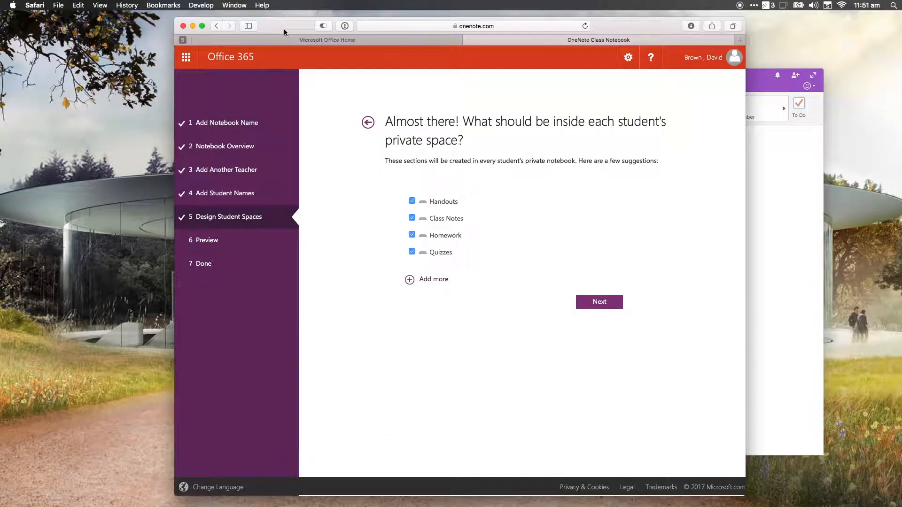
Step: Exclude Handouts, Homework and Quizzes from the student spaces, keeping only Class Notes, and create the notebook
click(412, 201)
click(413, 235)
click(412, 251)
click(611, 307)
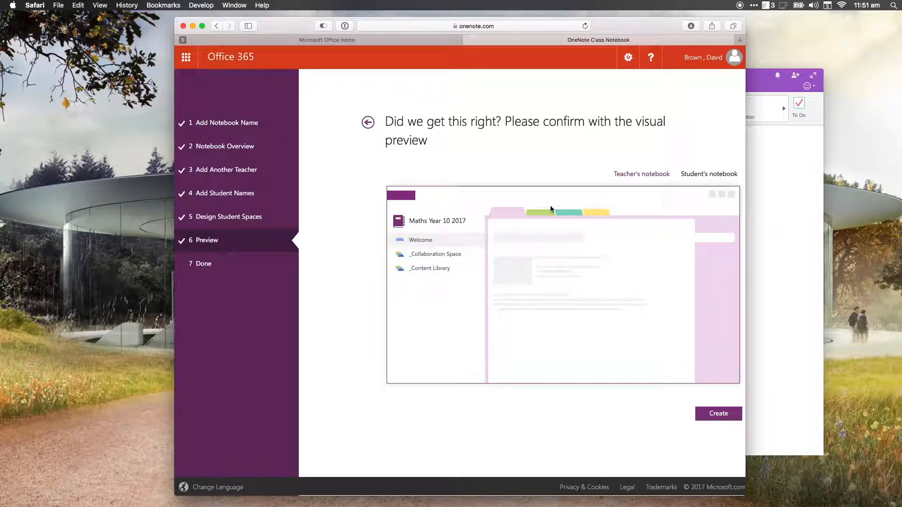
click(715, 414)
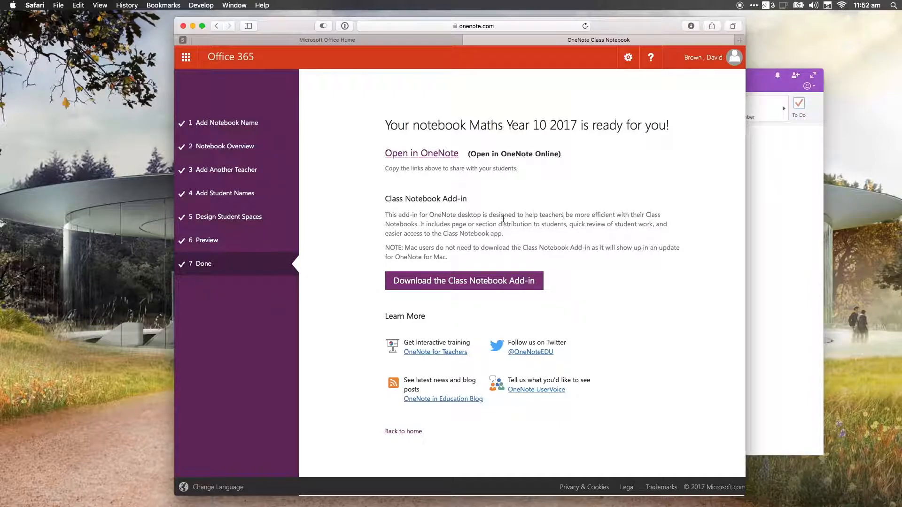
Step: Open the Maths Year 10 2017 notebook in the OneNote desktop app and view its Collaboration Space
click(435, 154)
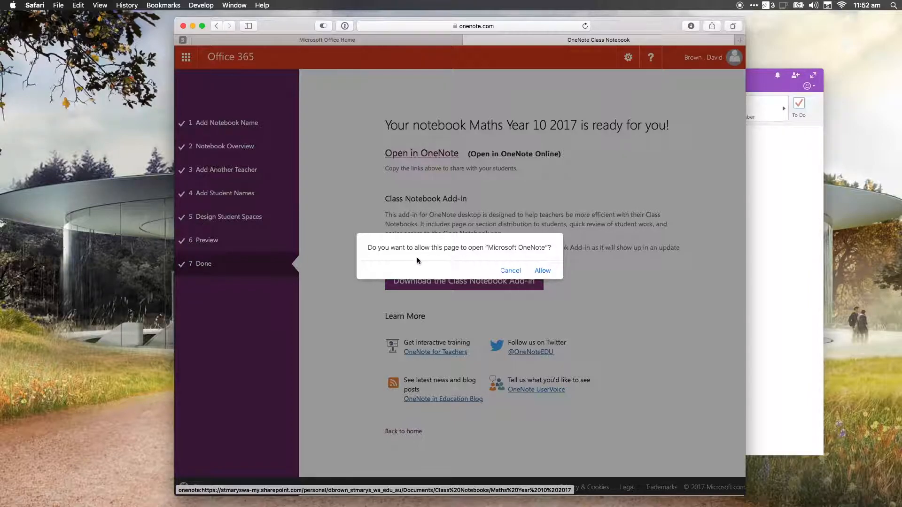
click(542, 271)
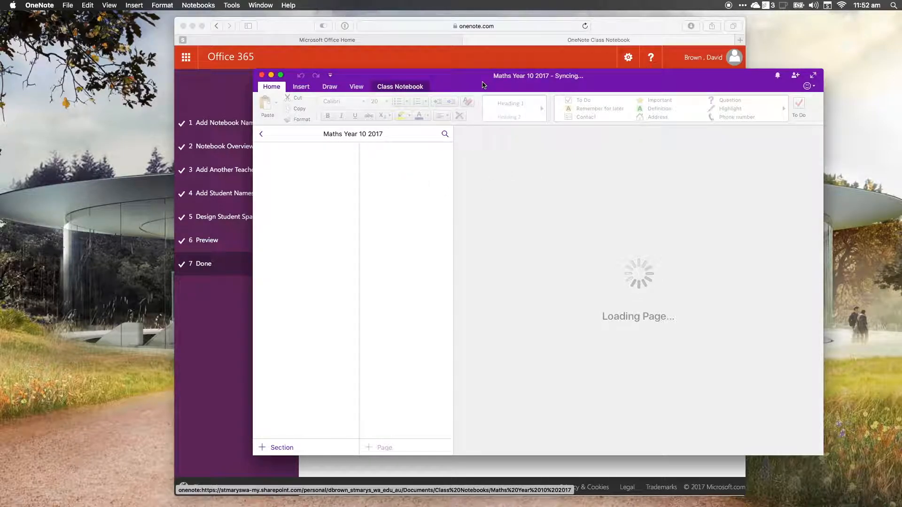
drag(482, 84, 426, 84)
click(237, 169)
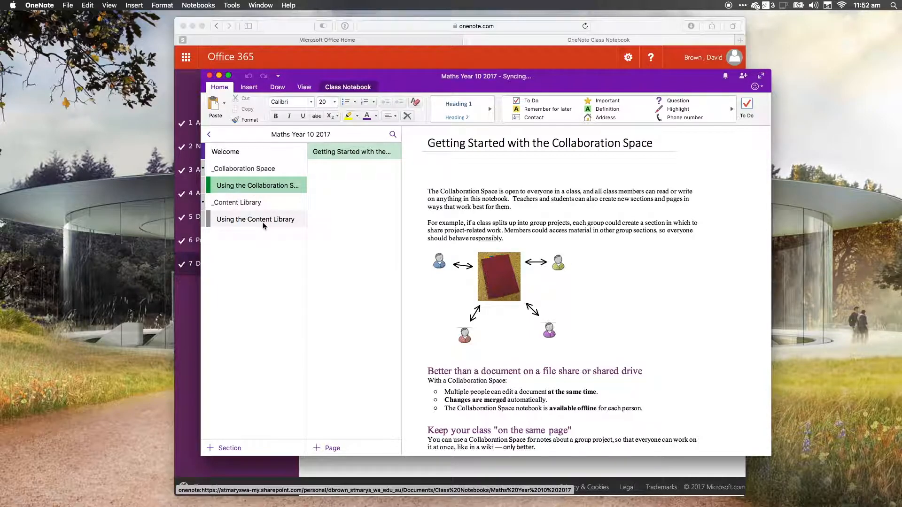
Step: Delete the default Welcome section from the Maths Year 10 2017 notebook
click(228, 151)
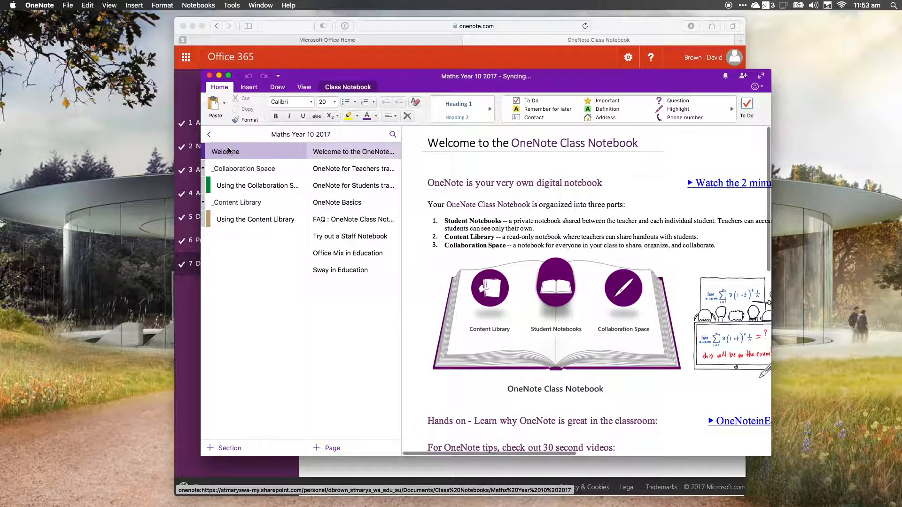
click(248, 152)
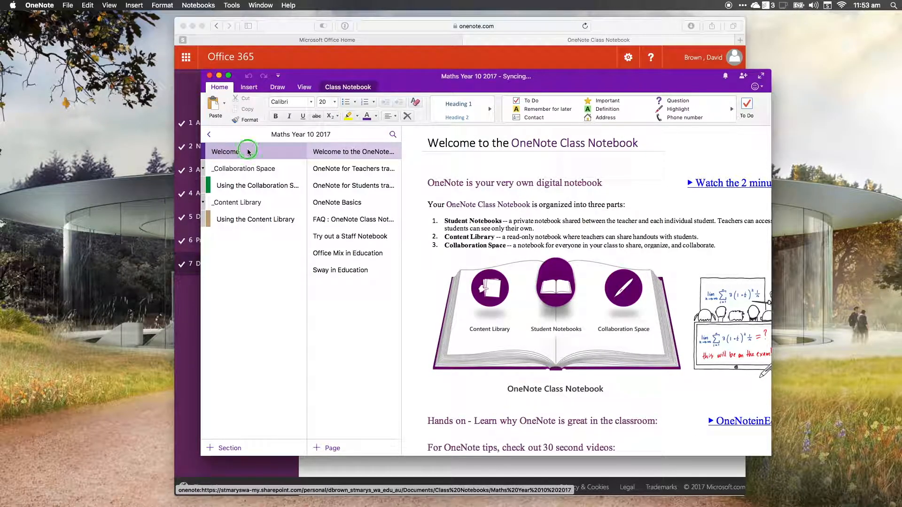
right_click(248, 151)
click(275, 162)
click(515, 176)
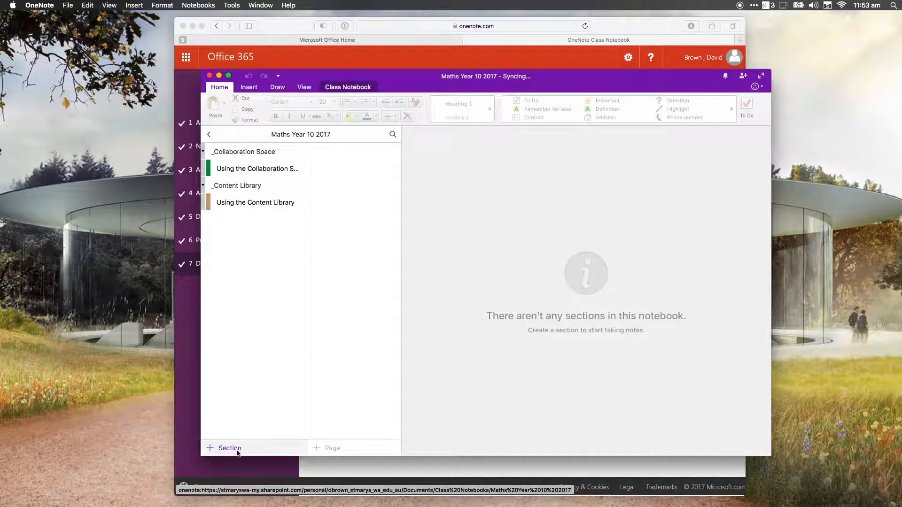
Step: Add a new section named Welcome and title its first page "Hi Everyone!!!!"
click(238, 451)
text(Welcome)
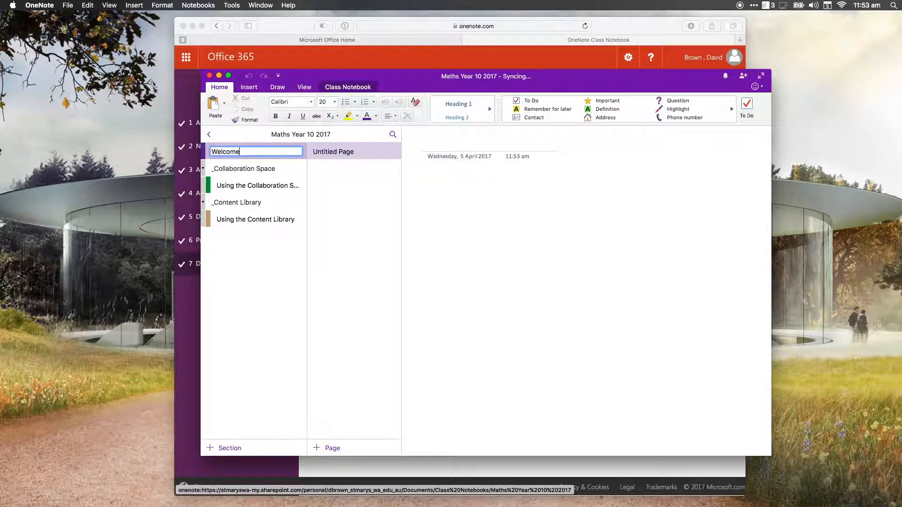
click(472, 148)
text(Hi Ev)
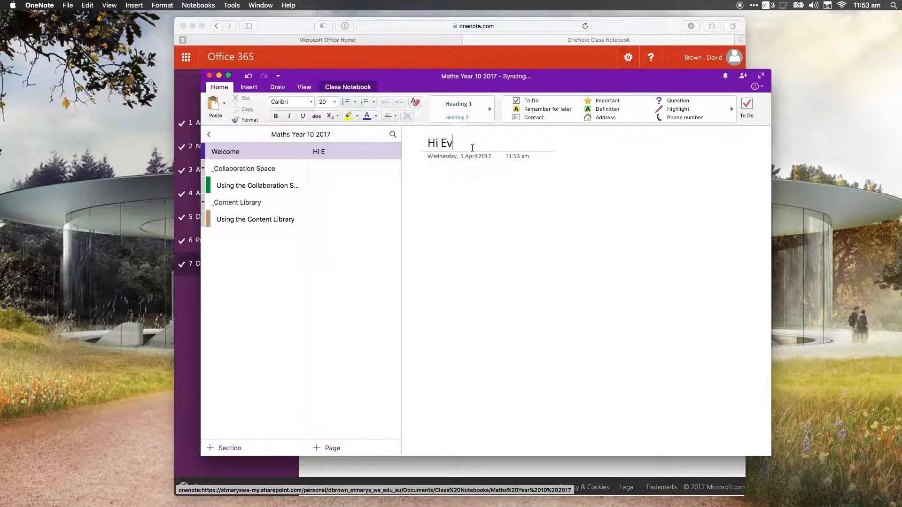
text(eryone!!!!)
click(439, 192)
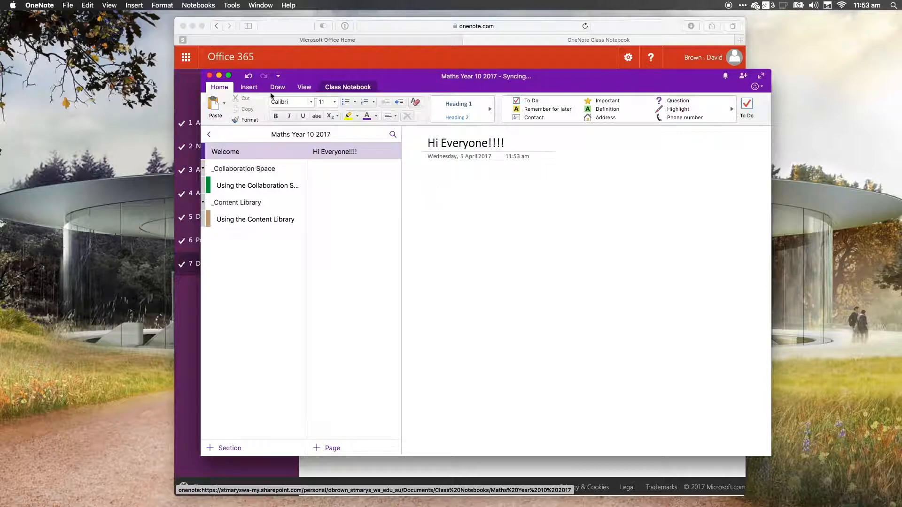
click(340, 86)
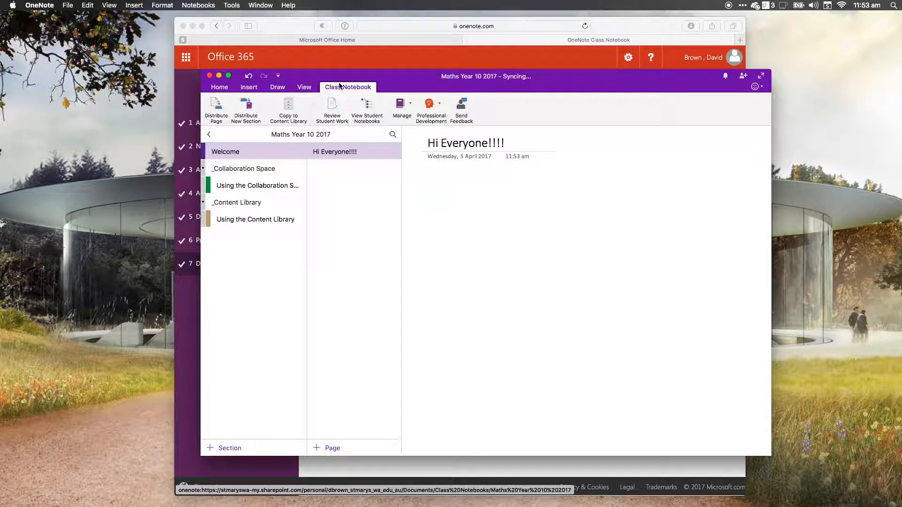
click(220, 88)
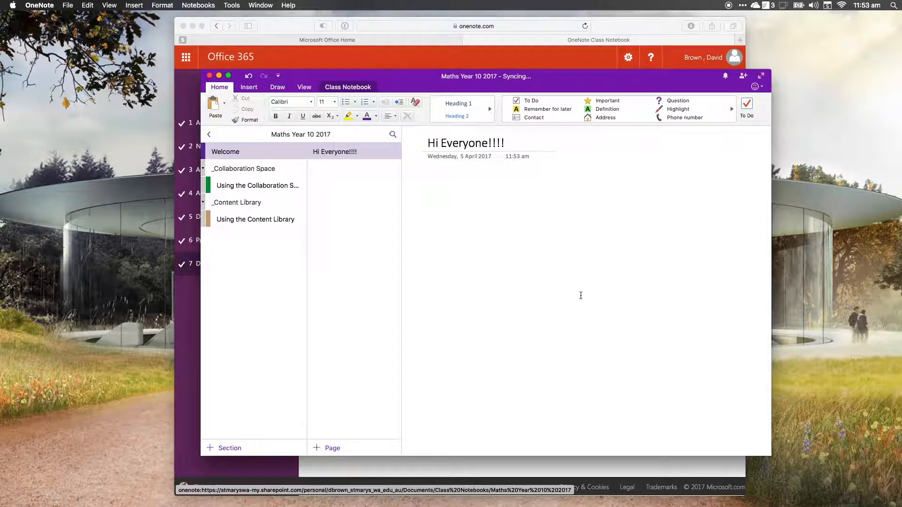